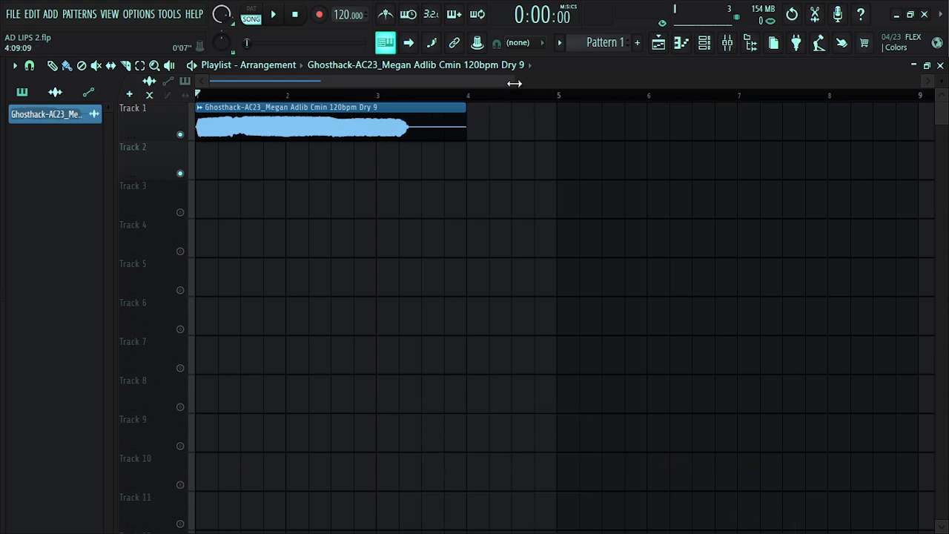
Check the vocal clip's mixer track assignment in its channel settings, and open the mixer
double_click(369, 110)
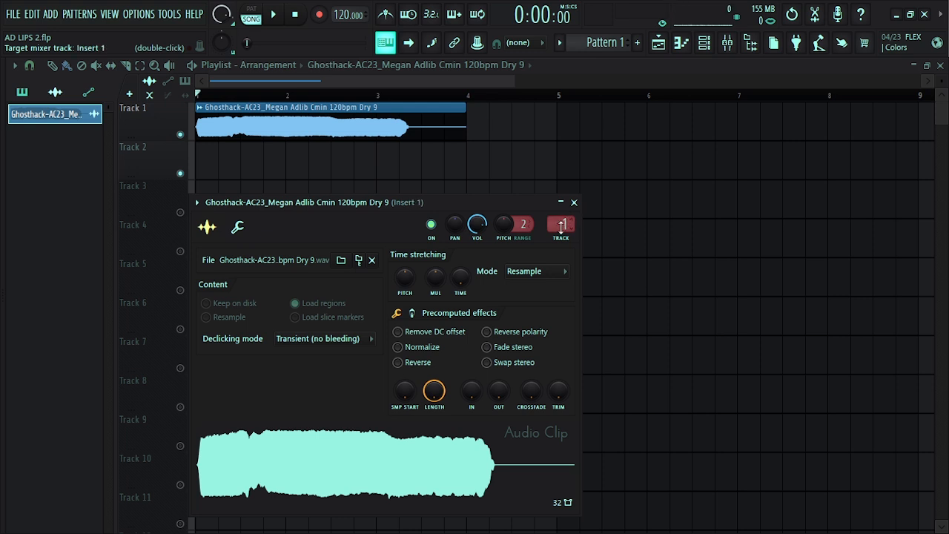
click(574, 203)
click(725, 44)
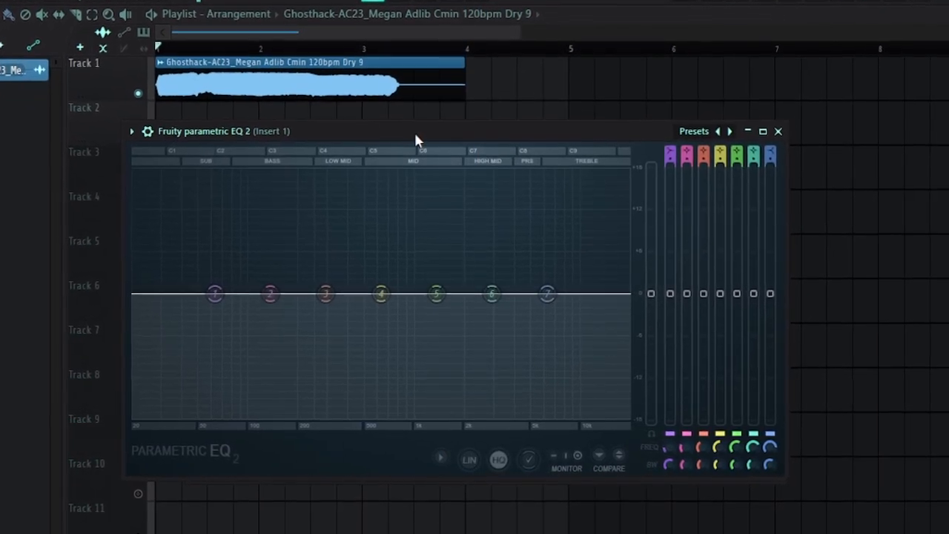
mouse_move(435, 129)
mouse_down()
mouse_move(428, 115)
mouse_move(430, 142)
mouse_up()
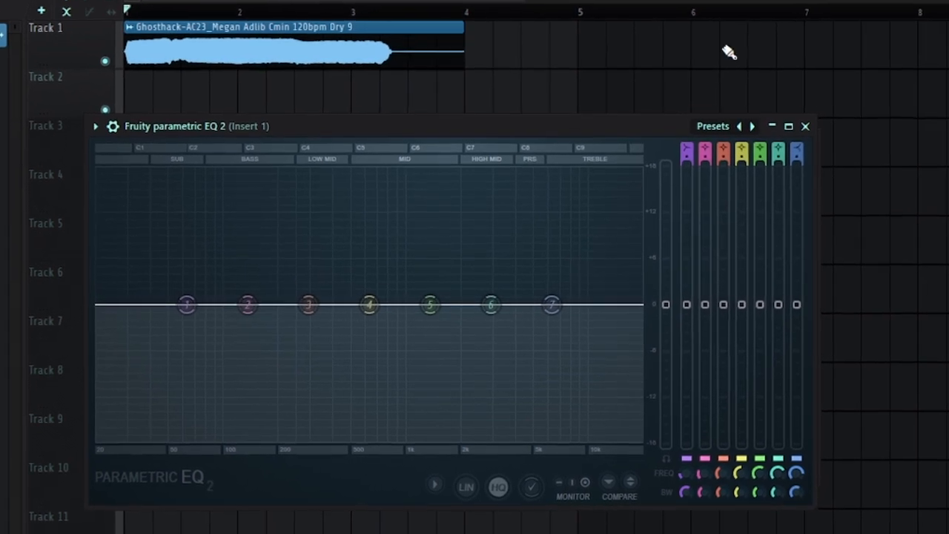
drag(576, 123, 591, 95)
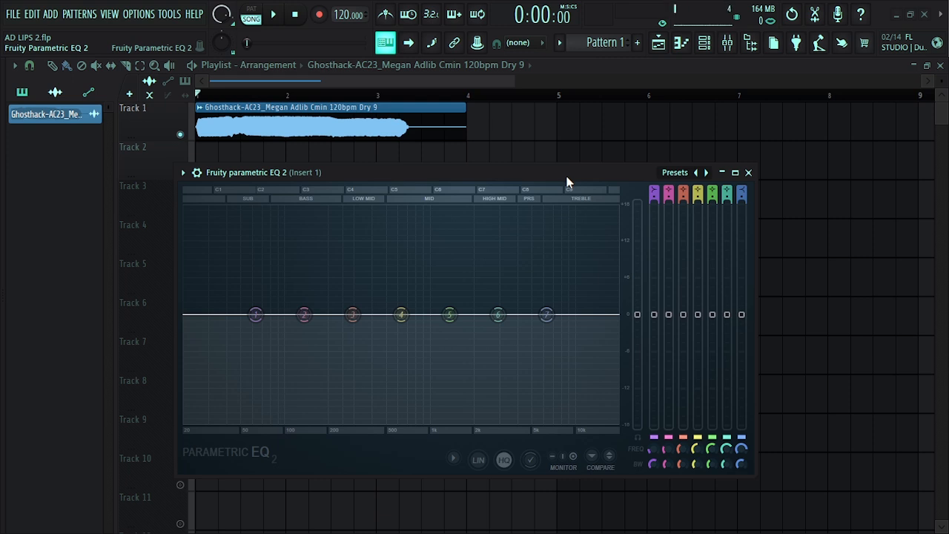
drag(568, 181, 568, 172)
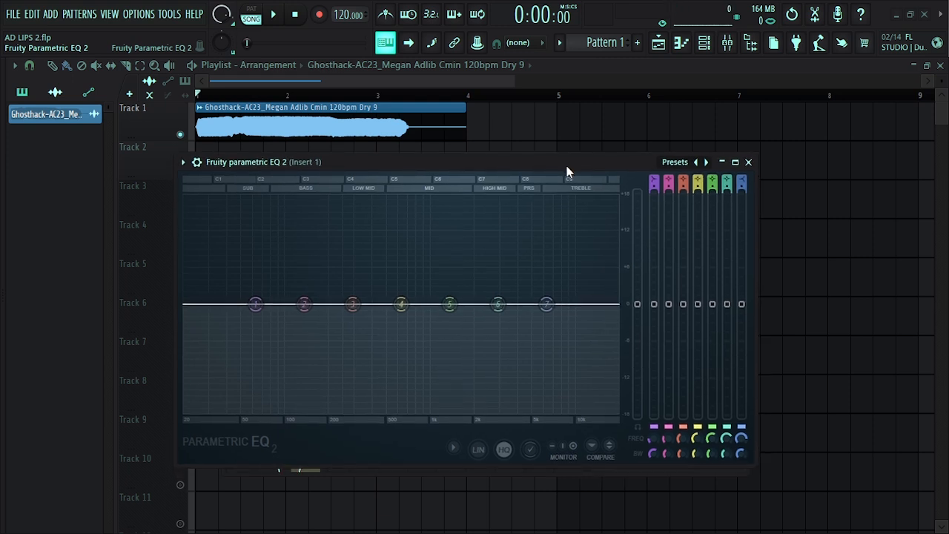
drag(562, 167, 536, 170)
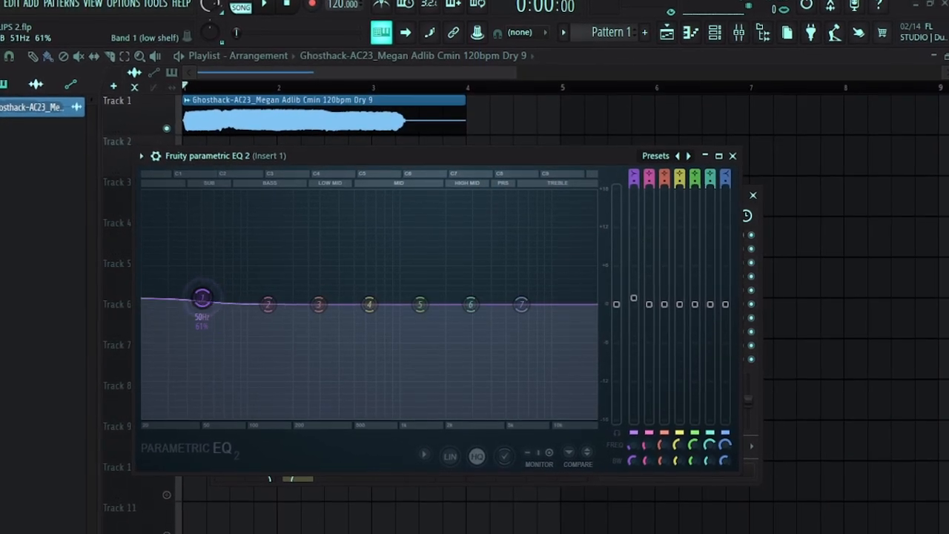
Change EQ band 1 from a low shelf to a high-pass filter and steepen its low-end roll-off
drag(203, 298, 229, 292)
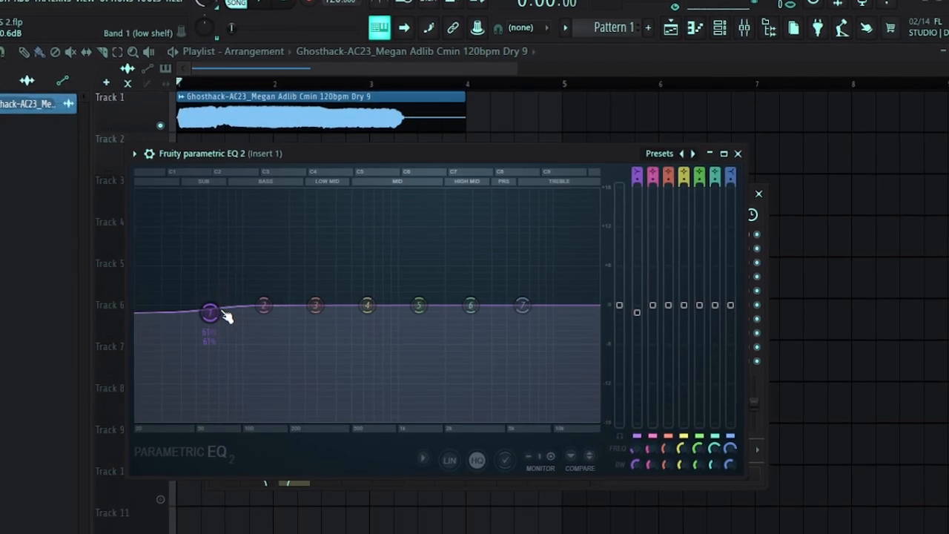
mouse_move(241, 356)
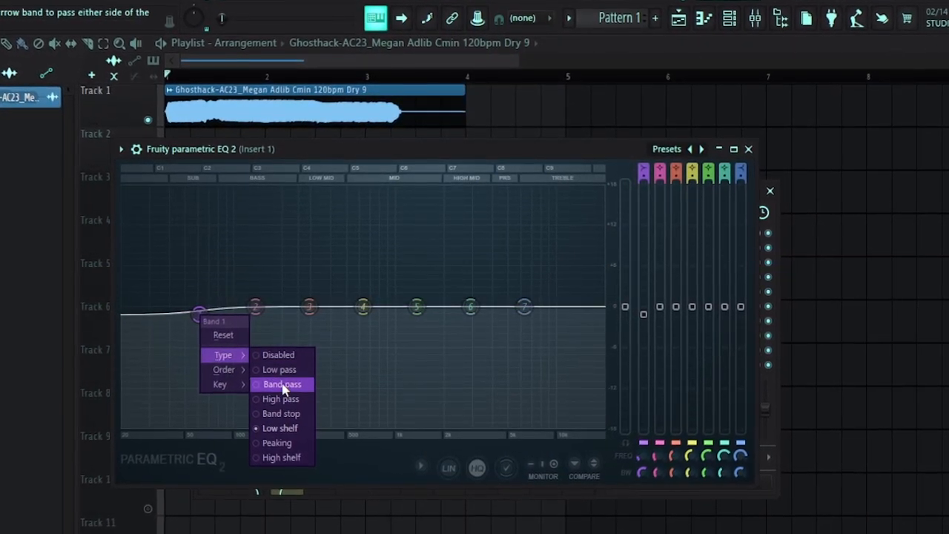
click(282, 401)
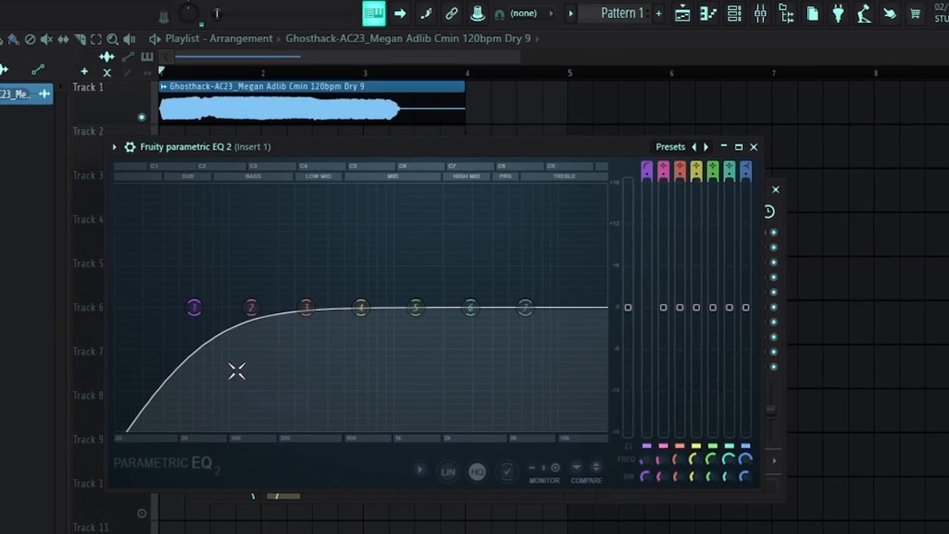
scroll(200, 319, down, 3)
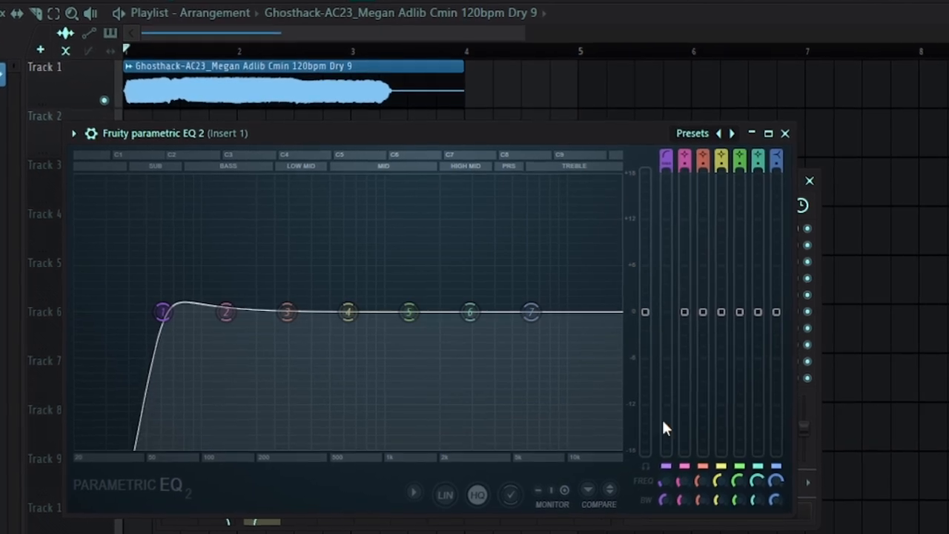
Play the vocal while sweeping the high-pass cutoff up to about 681 Hz and back into the sub range
key(space)
drag(186, 312, 292, 312)
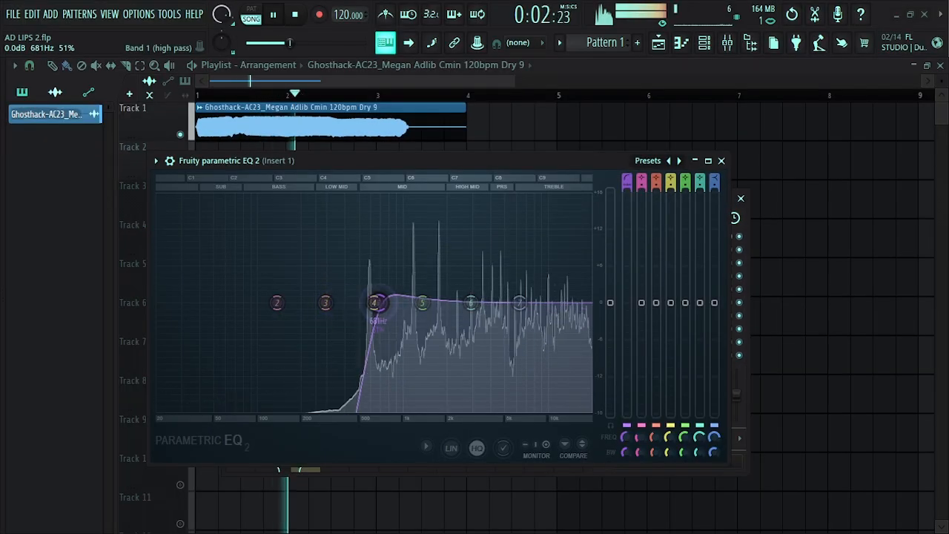
drag(272, 303, 235, 302)
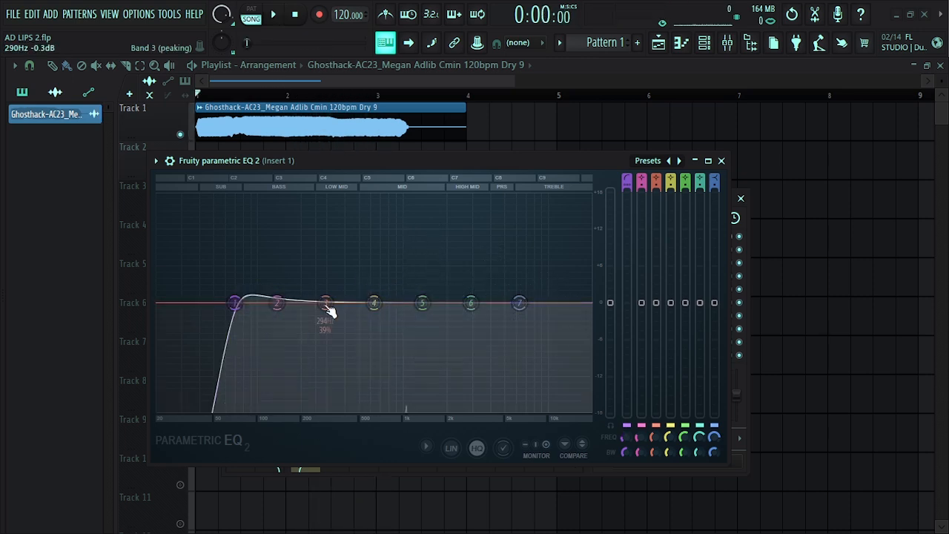
Boost bands 3 and 4 as narrow peaks, band 5 as a wide peak near 2 kHz and band 7 as a high shelf near 8.3 kHz
scroll(324, 268, down, 8)
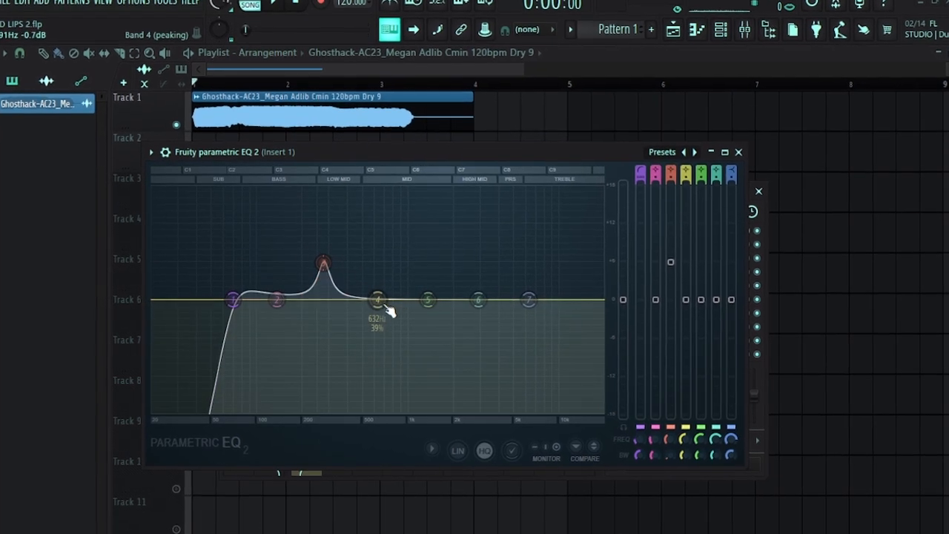
drag(375, 303, 394, 272)
scroll(394, 272, down, 6)
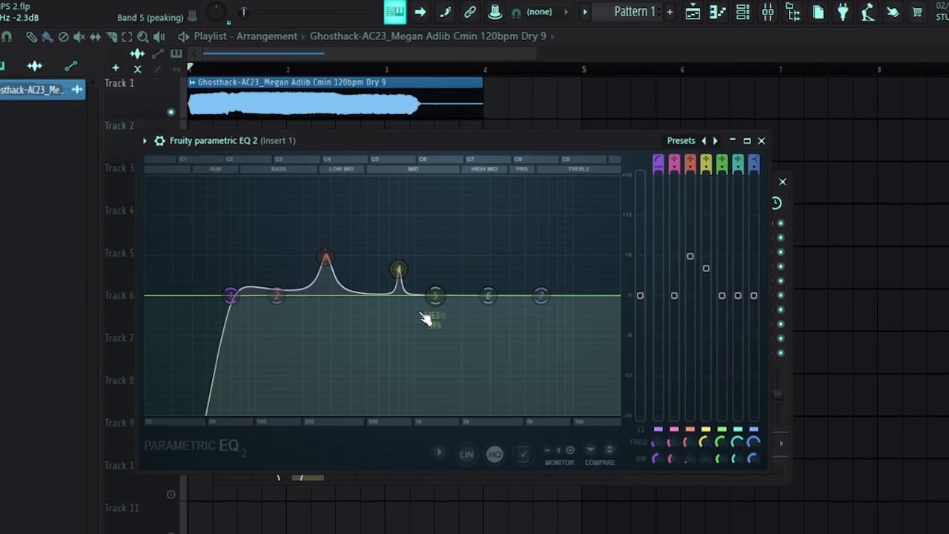
drag(438, 297, 471, 249)
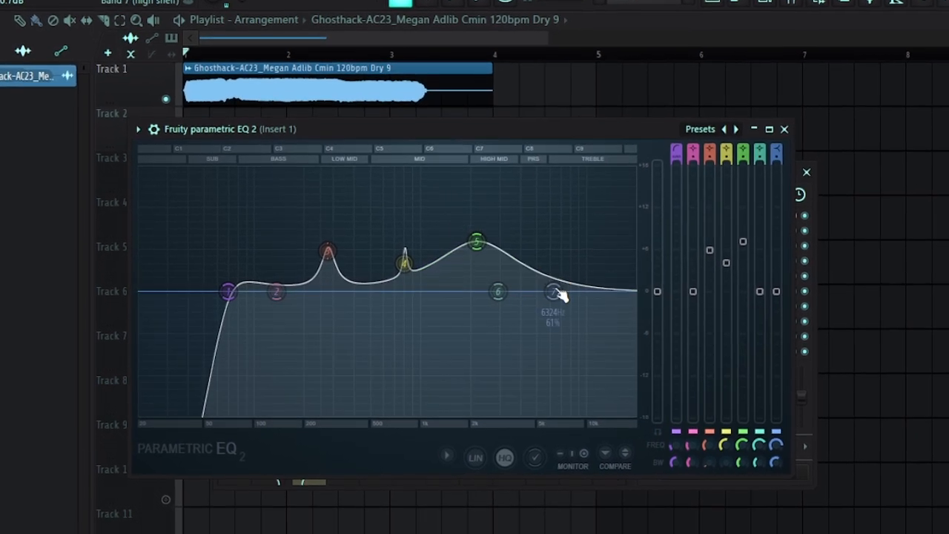
drag(545, 295, 564, 254)
Turn bands 3 and 4 into narrow cuts, with band 4 at about 803 Hz, lower the band 5 boost and audition the vocal
drag(405, 262, 407, 313)
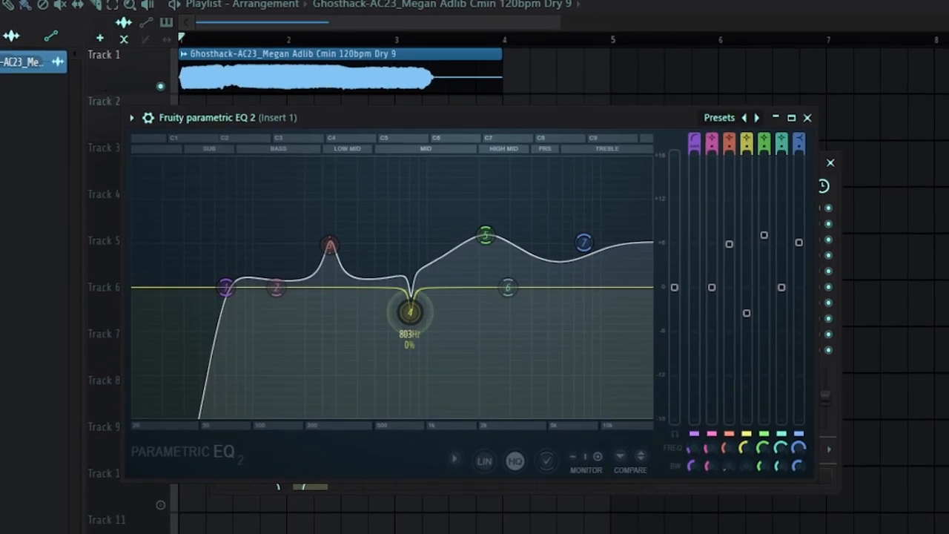
drag(330, 245, 318, 302)
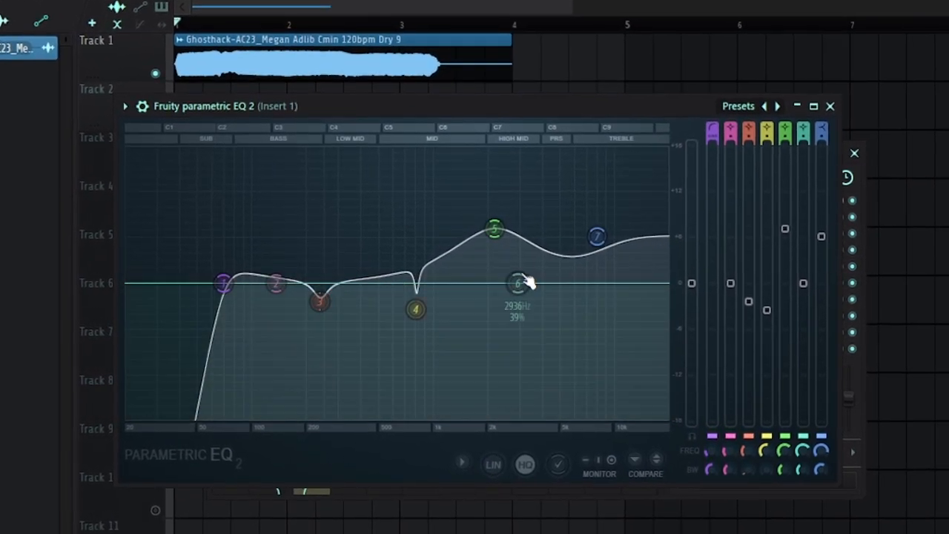
drag(502, 237, 506, 253)
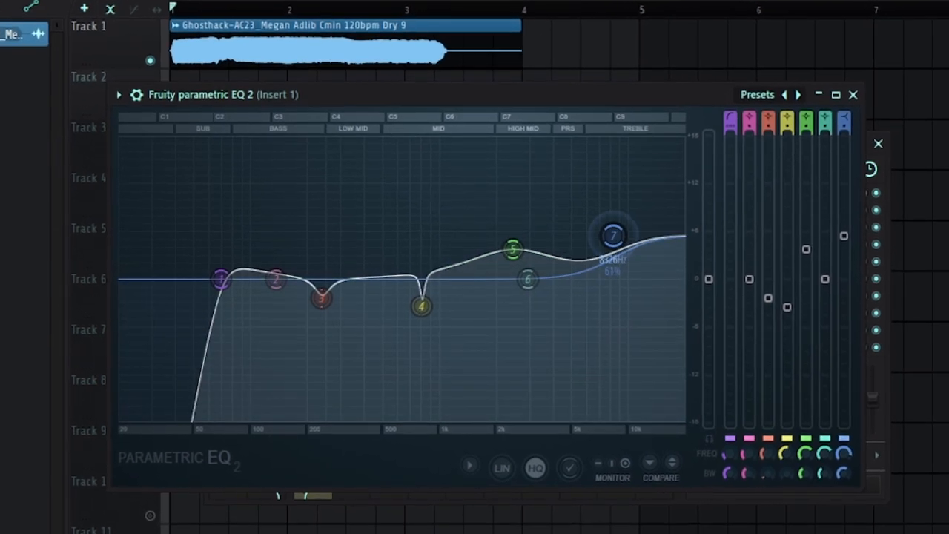
key(space)
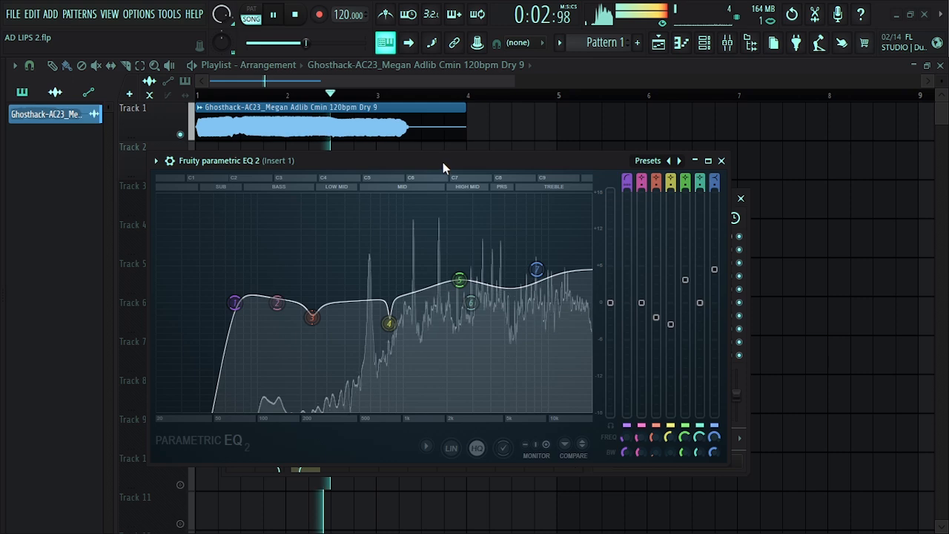
key(space)
Load the Old Telephone preset in the parametric EQ, audition the vocal with it and close the EQ
click(647, 162)
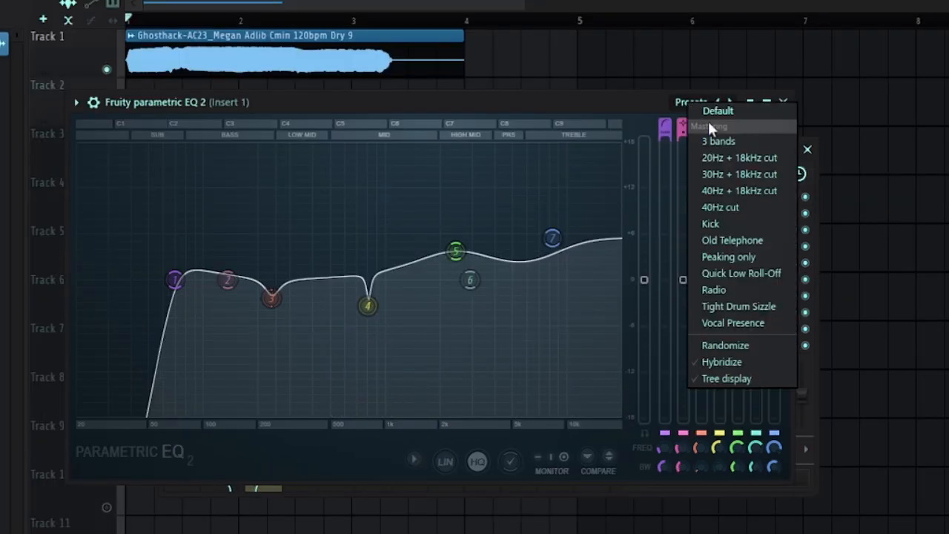
click(733, 241)
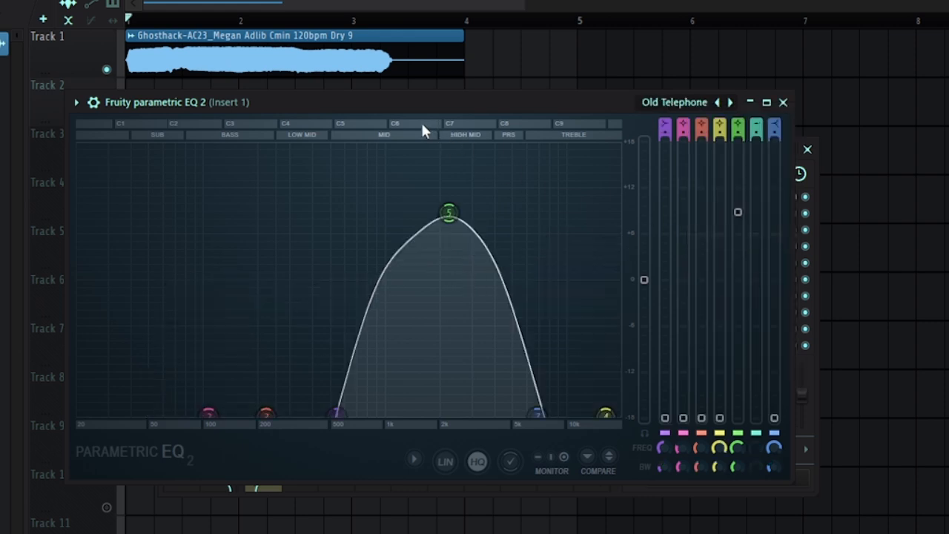
key(space)
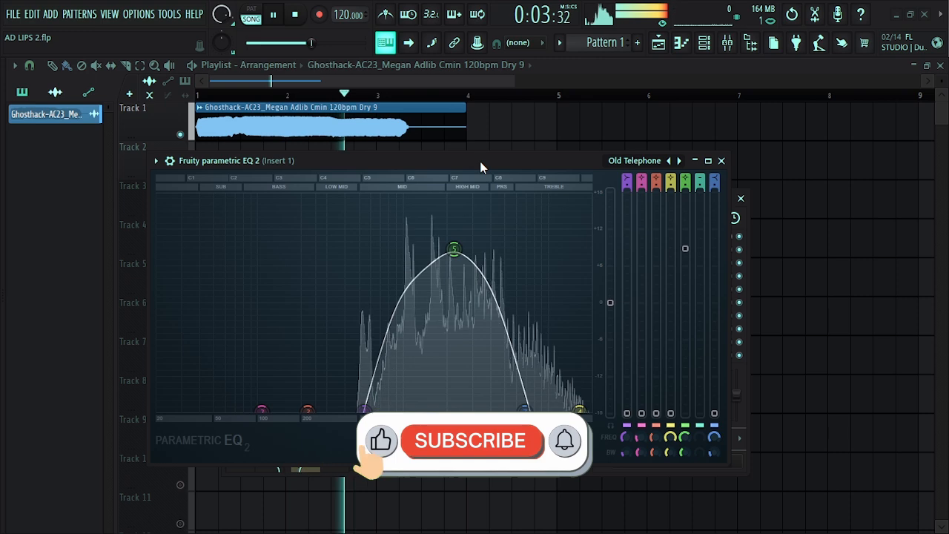
click(722, 161)
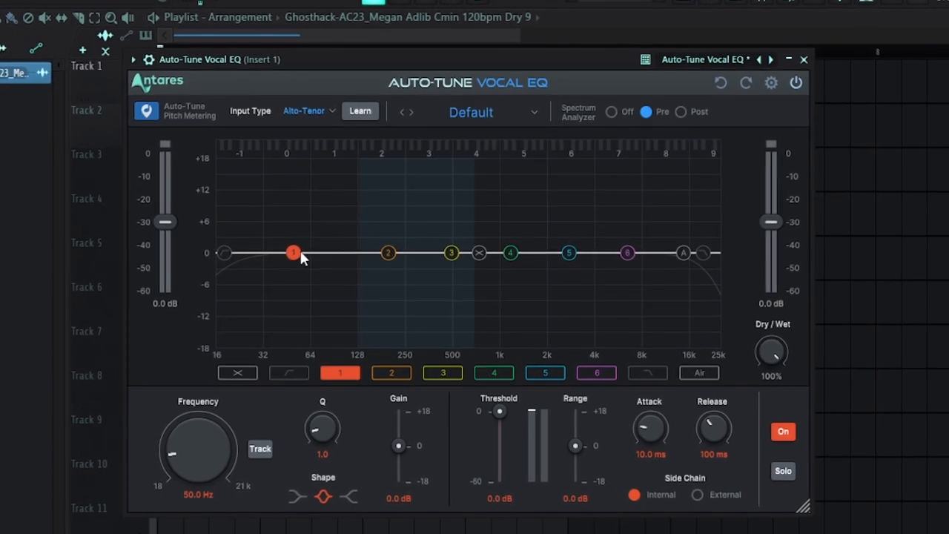
In Auto-Tune Vocal EQ, cut band 1 in the lows, boost band 2, and raise band 4 by about 2.9 dB near 1389 Hz
drag(295, 255, 301, 273)
mouse_move(384, 244)
mouse_down()
mouse_move(393, 237)
mouse_move(379, 220)
mouse_move(386, 226)
mouse_up()
drag(514, 238, 523, 221)
Browse the General and Soprano presets and load Cleanup - Soprano
click(504, 77)
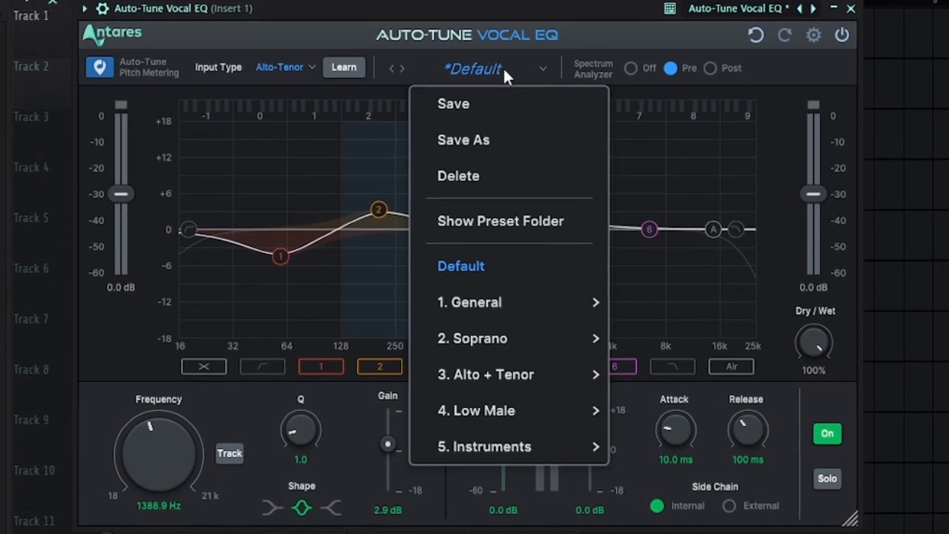
mouse_move(542, 302)
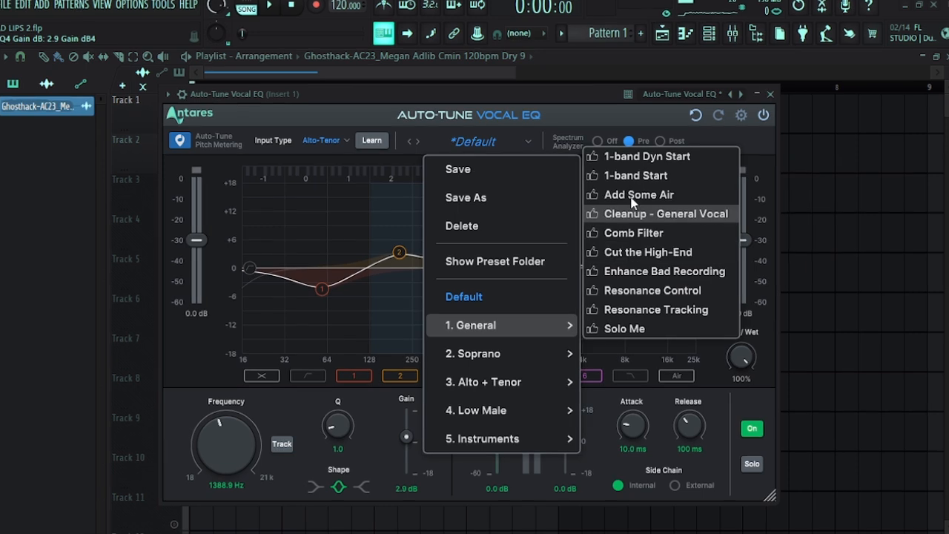
mouse_move(535, 353)
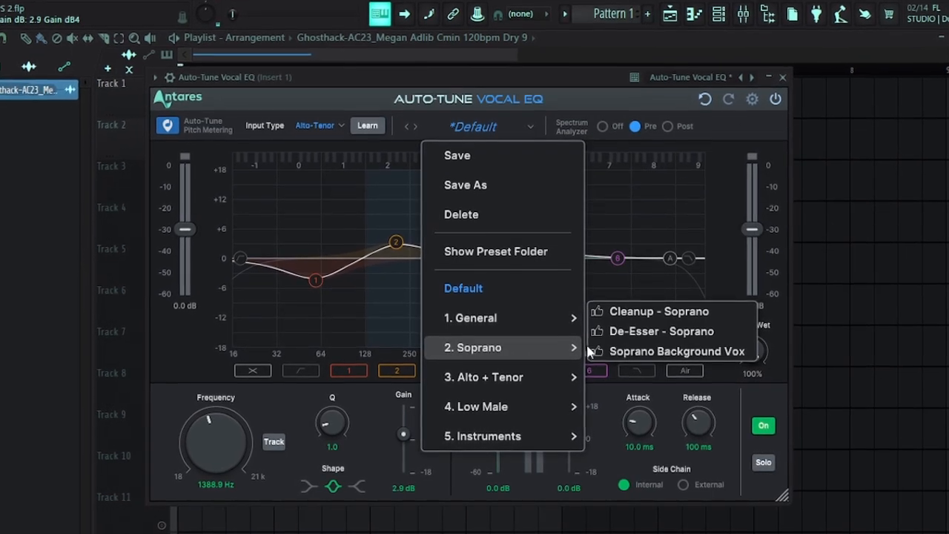
click(627, 309)
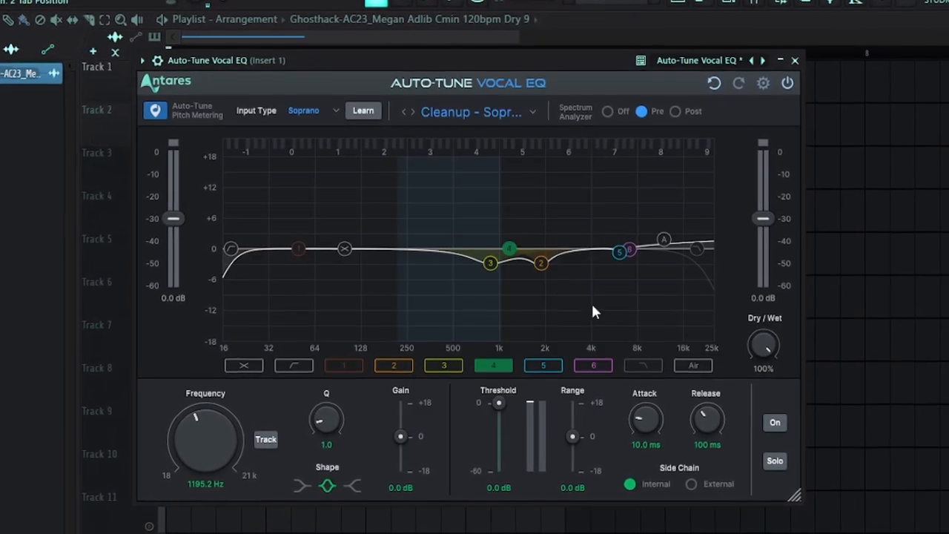
Load the Cleanup - Low Male preset and play the vocal through it
click(498, 103)
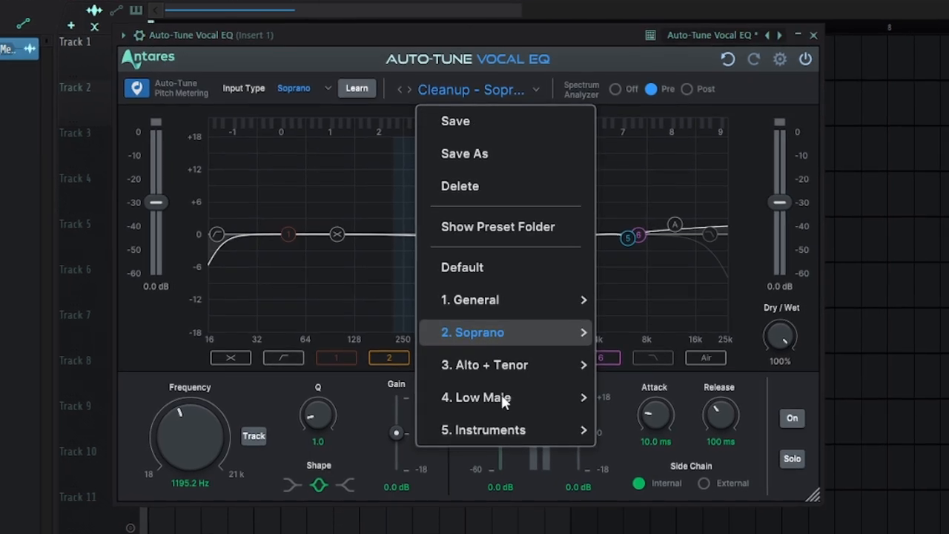
mouse_move(504, 398)
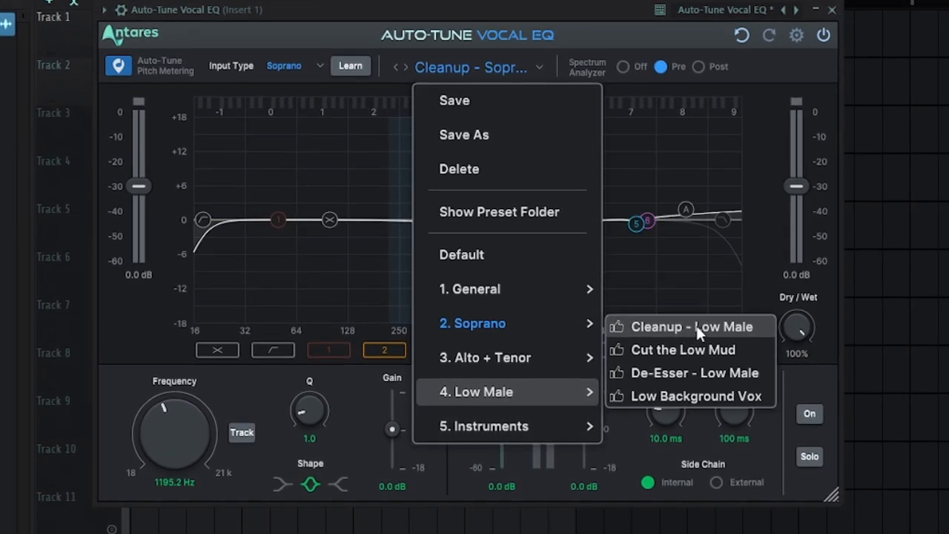
click(693, 328)
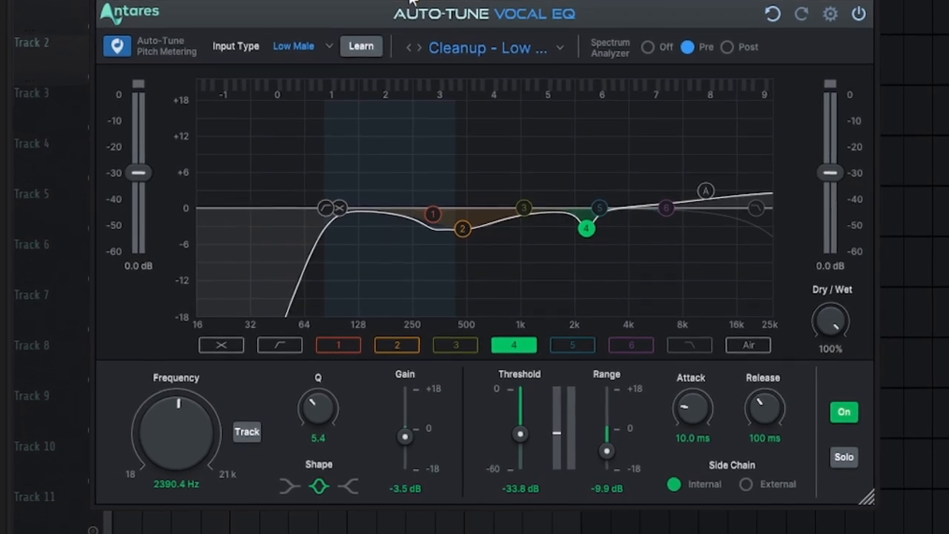
key(space)
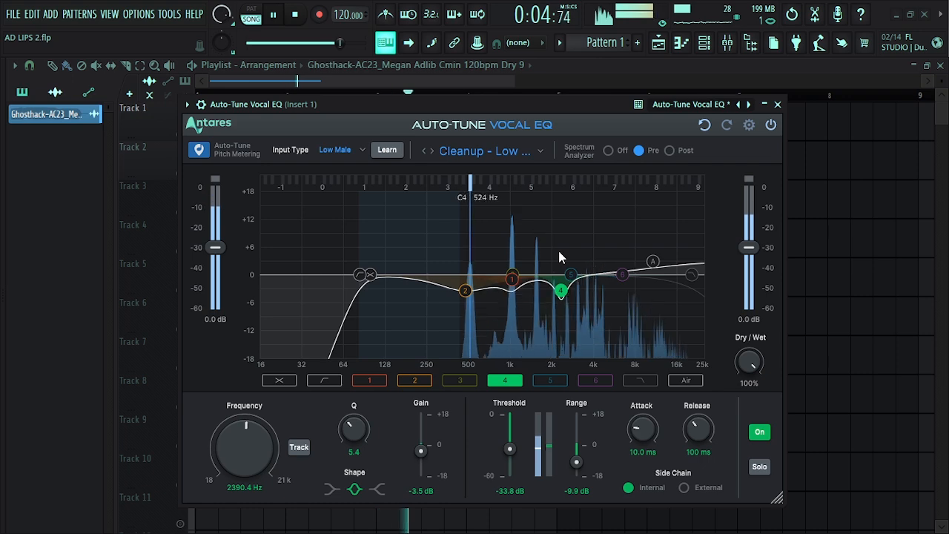
Load the Bass Enhance preset from the bass instrument presets
click(523, 151)
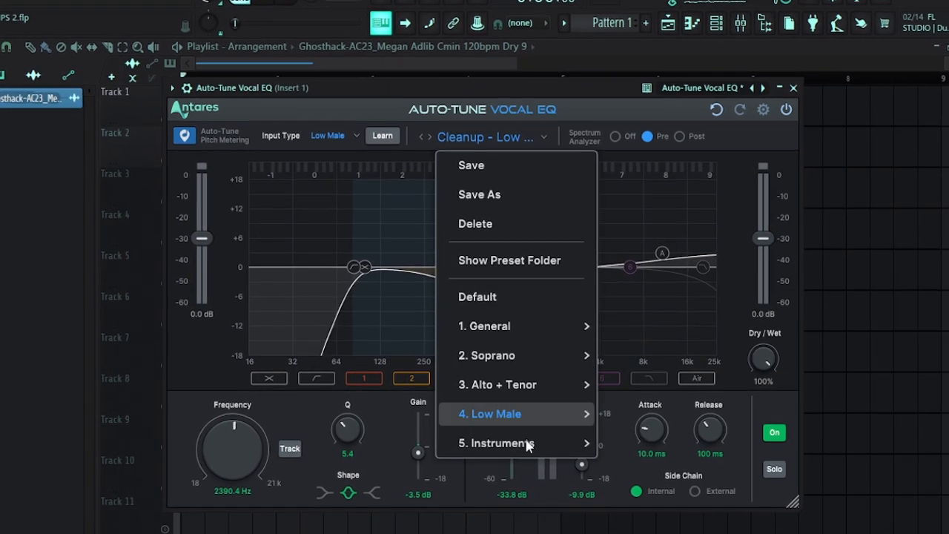
mouse_move(547, 445)
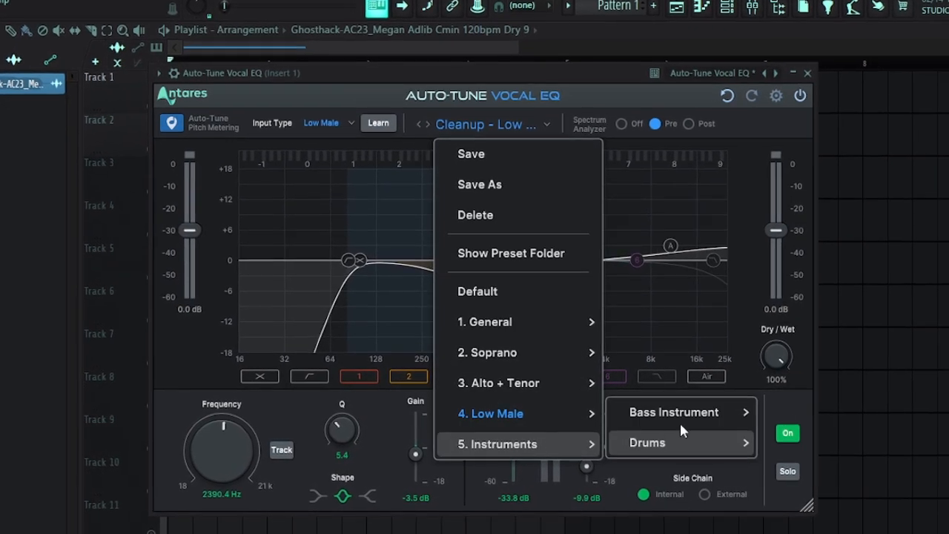
mouse_move(684, 417)
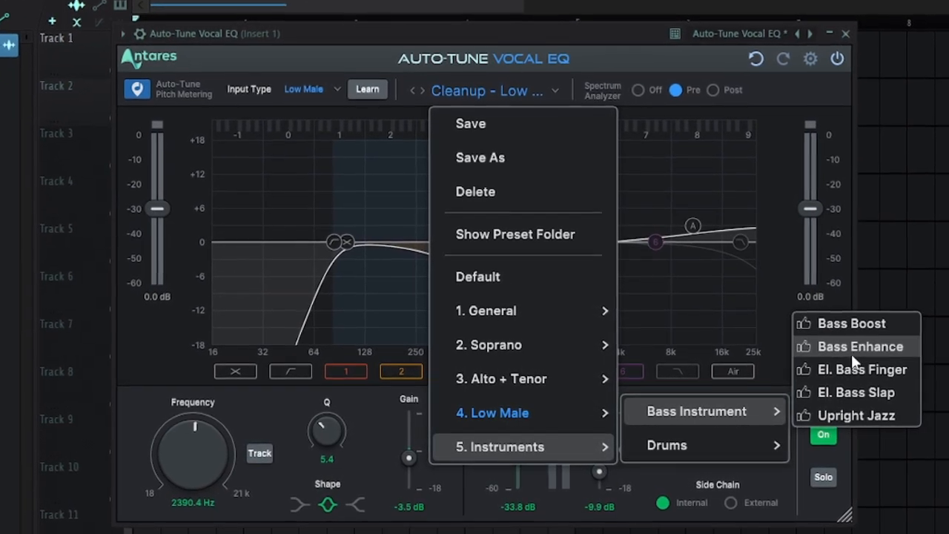
click(853, 351)
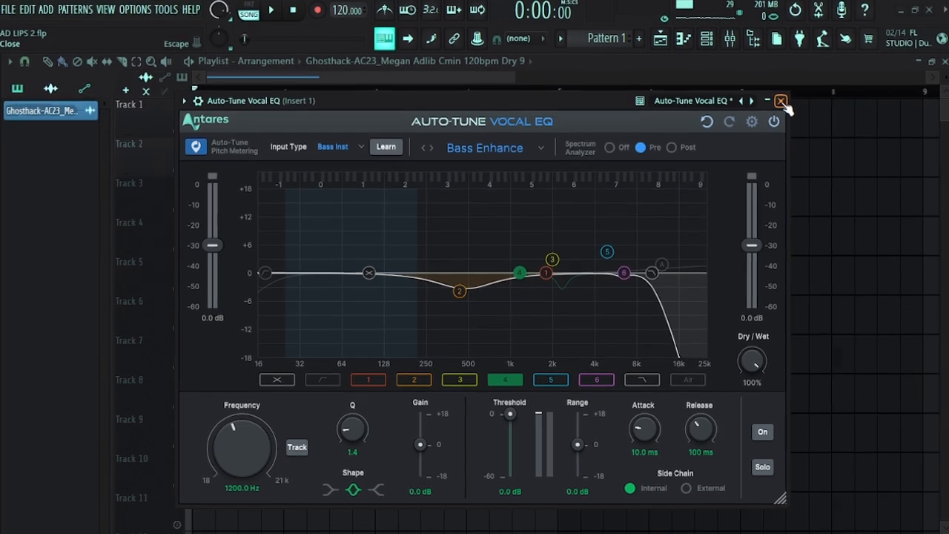
click(486, 146)
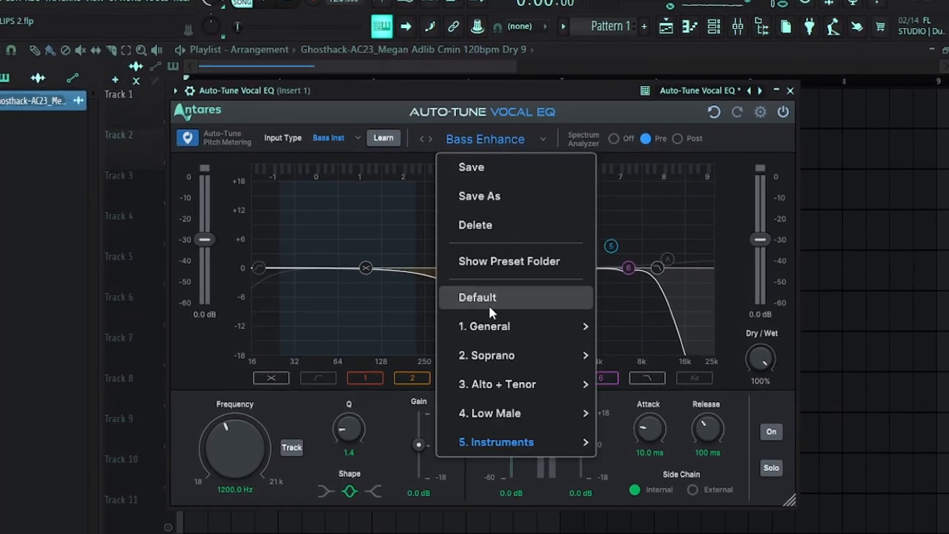
click(553, 438)
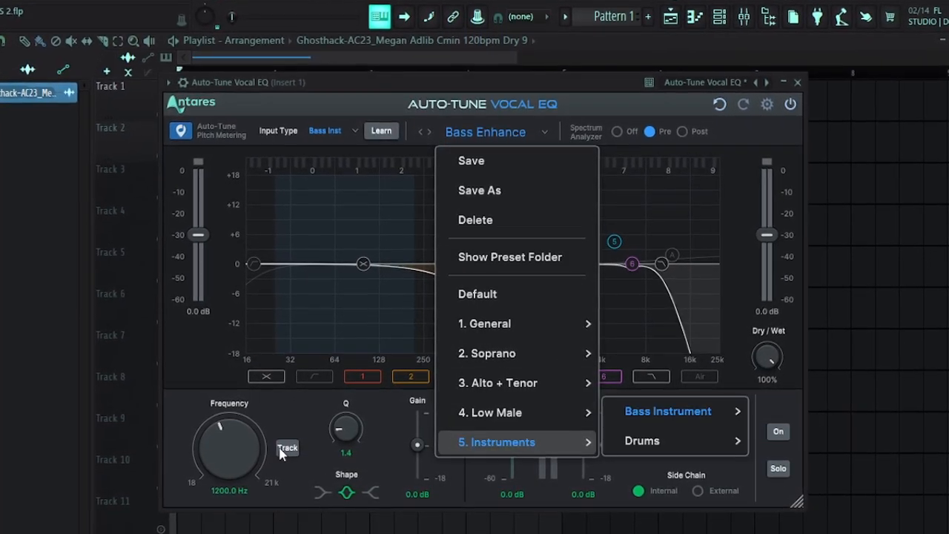
click(223, 443)
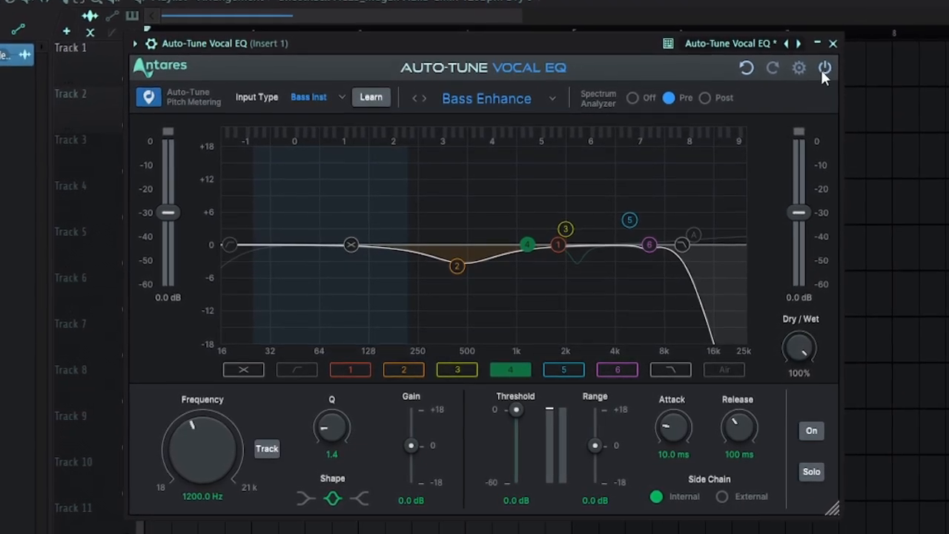
Close Auto-Tune Vocal EQ and replace it with FabFilter Pro-Q 3 in the first effect slot of Insert 1
click(836, 41)
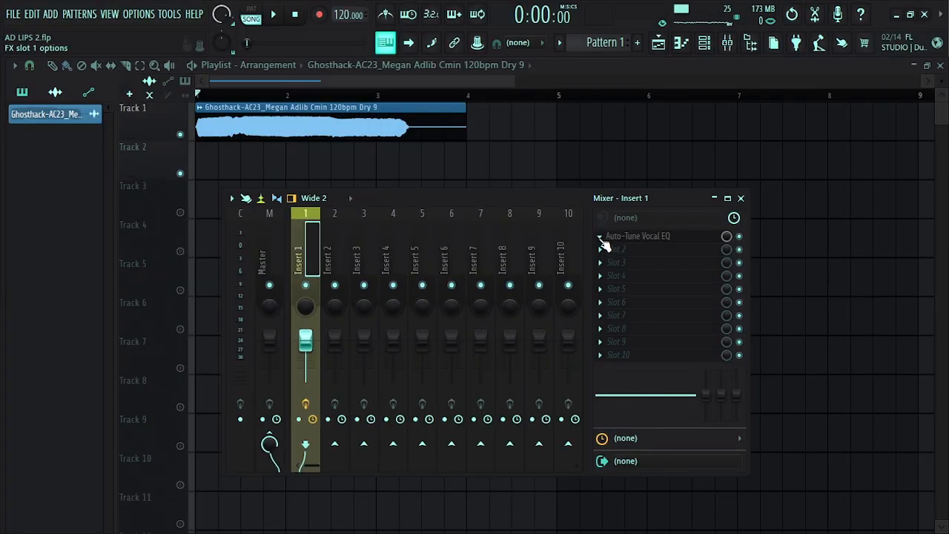
click(601, 237)
mouse_move(615, 221)
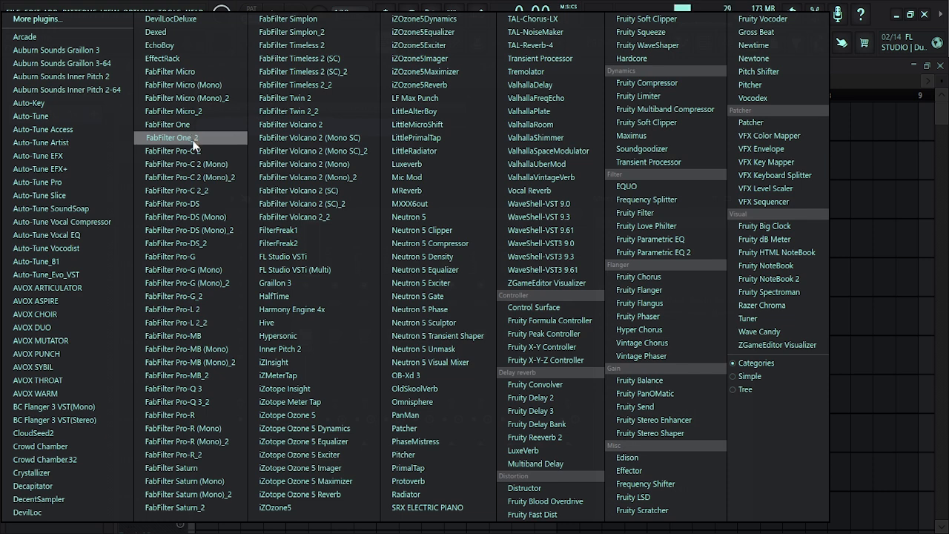
click(195, 397)
drag(417, 113, 406, 126)
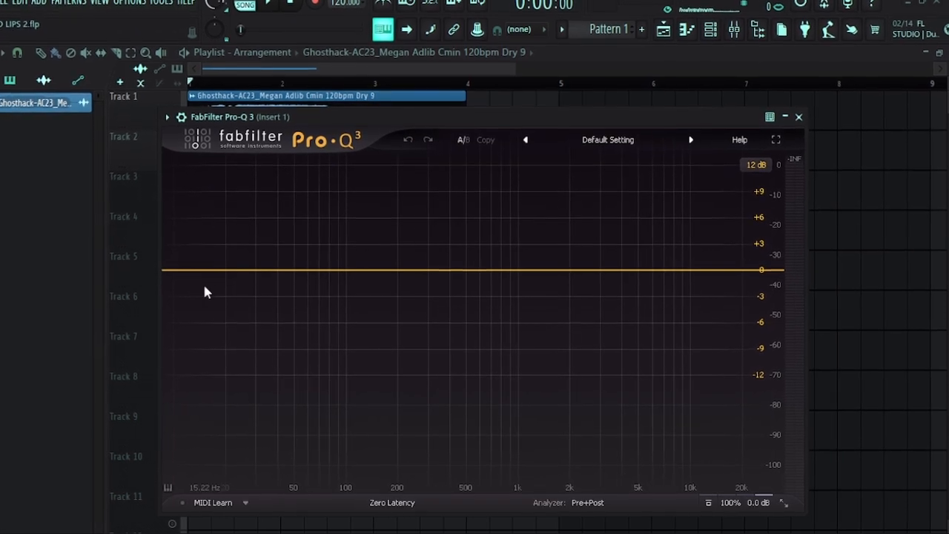
Add a first band at about 11 Hz and change its shape to Low Cut
drag(168, 276, 176, 291)
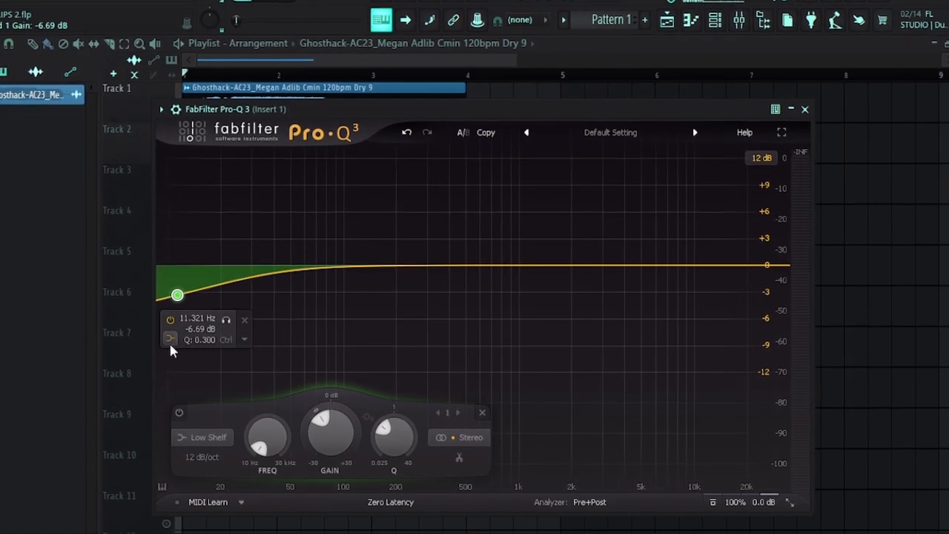
click(167, 342)
click(194, 346)
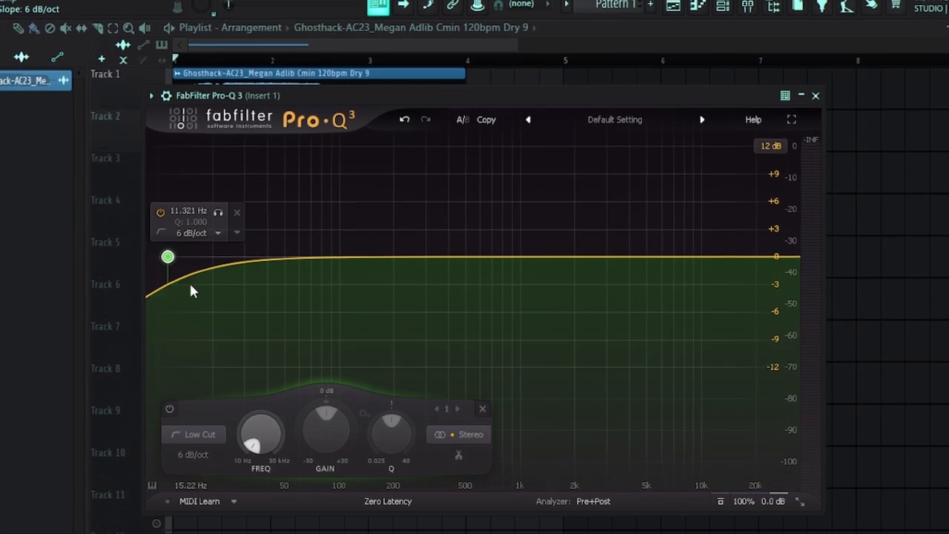
click(160, 230)
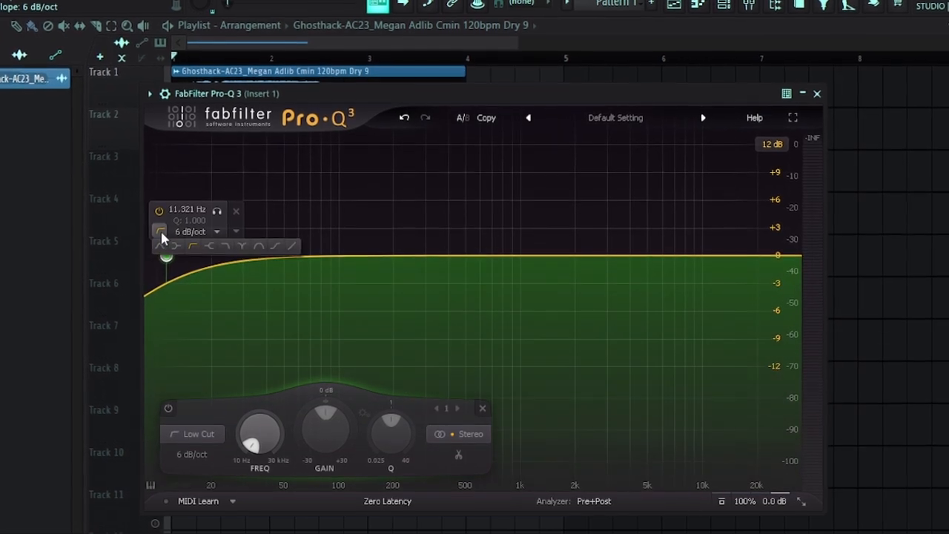
Set the low cut's slope to 72 dB/oct and move the band up to about 23 Hz
click(211, 230)
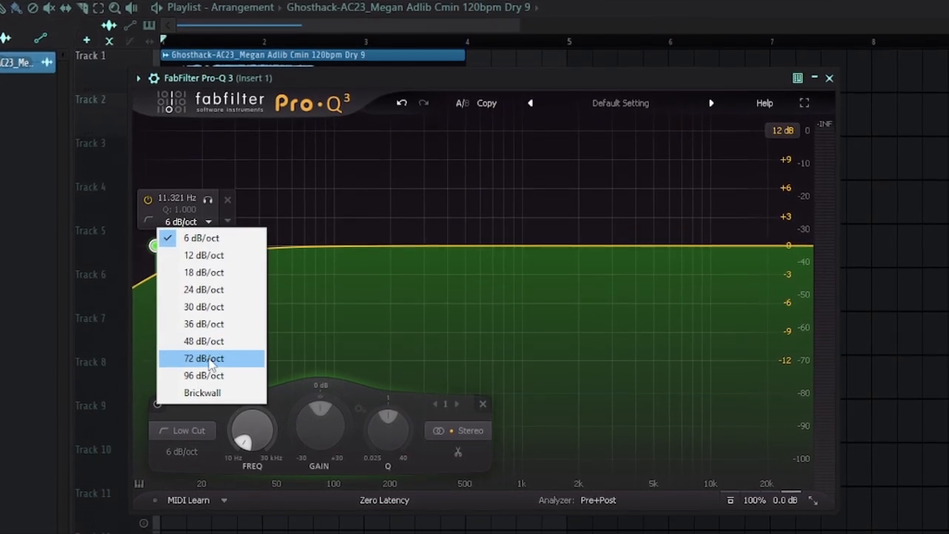
click(207, 361)
drag(152, 337, 213, 249)
Add a bell band boosting about 4.8 dB near 73 Hz and raise its Q to narrow it
drag(293, 235, 297, 181)
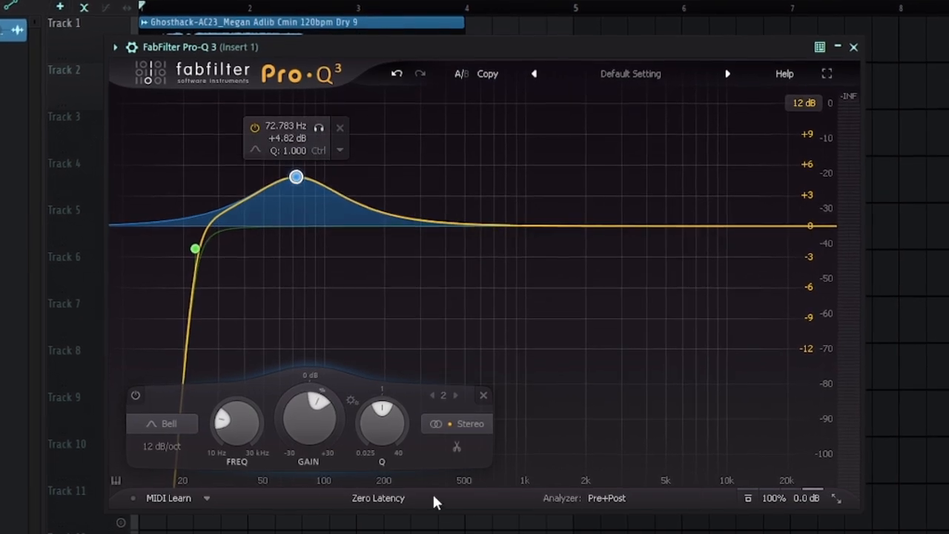
drag(386, 411, 407, 385)
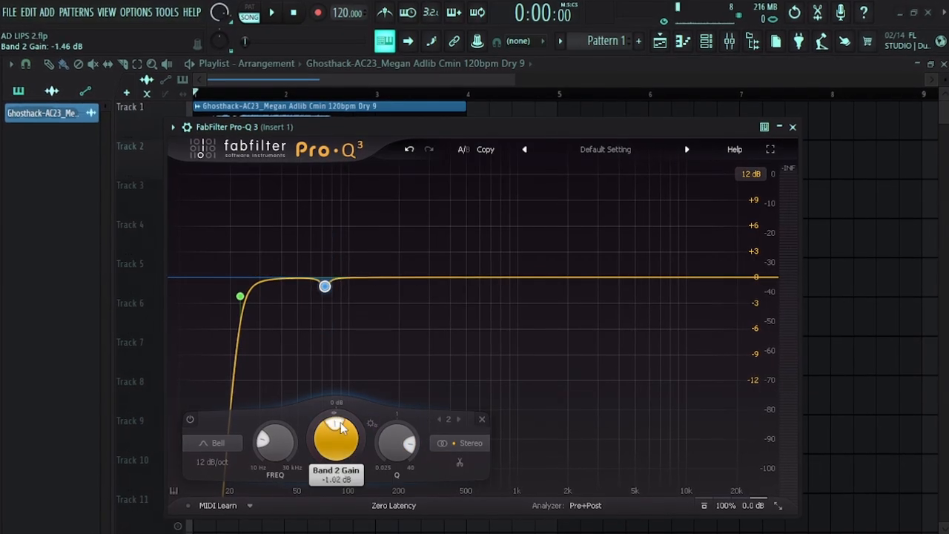